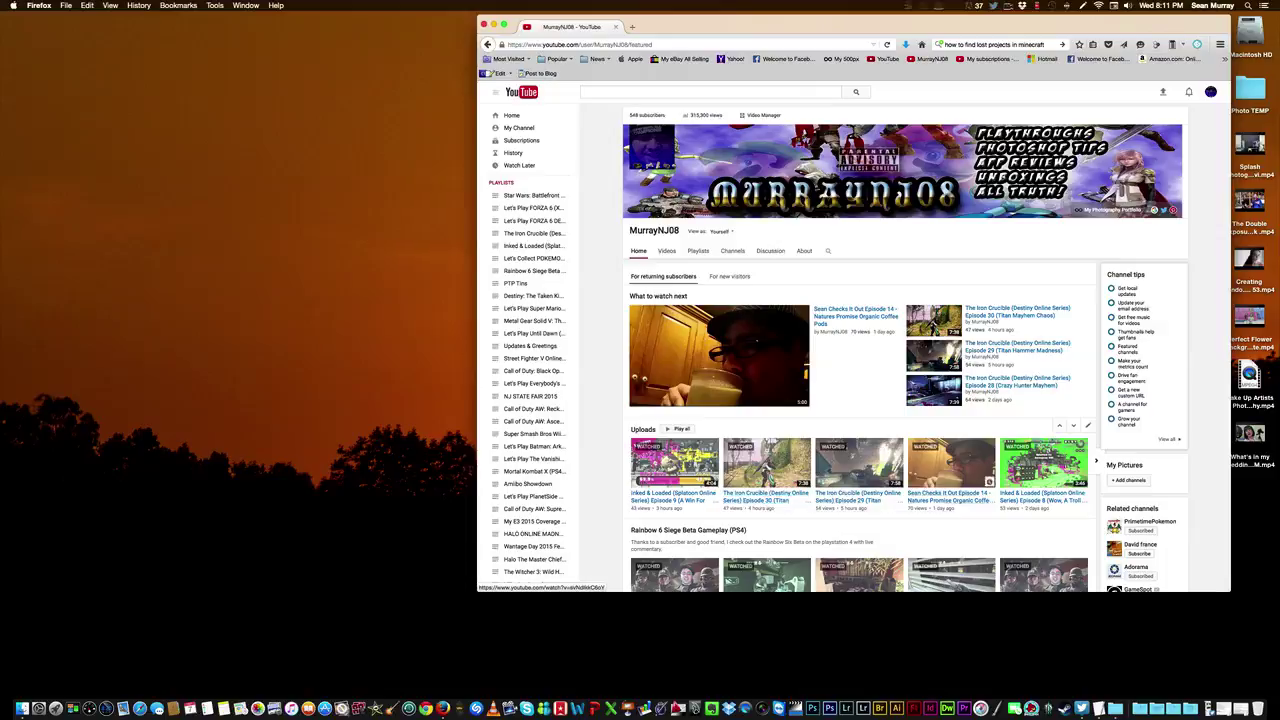
# Advance the Uploads shelf twice to its last set of Rainbow Six Siege videos.
pyautogui.click(1095, 462)
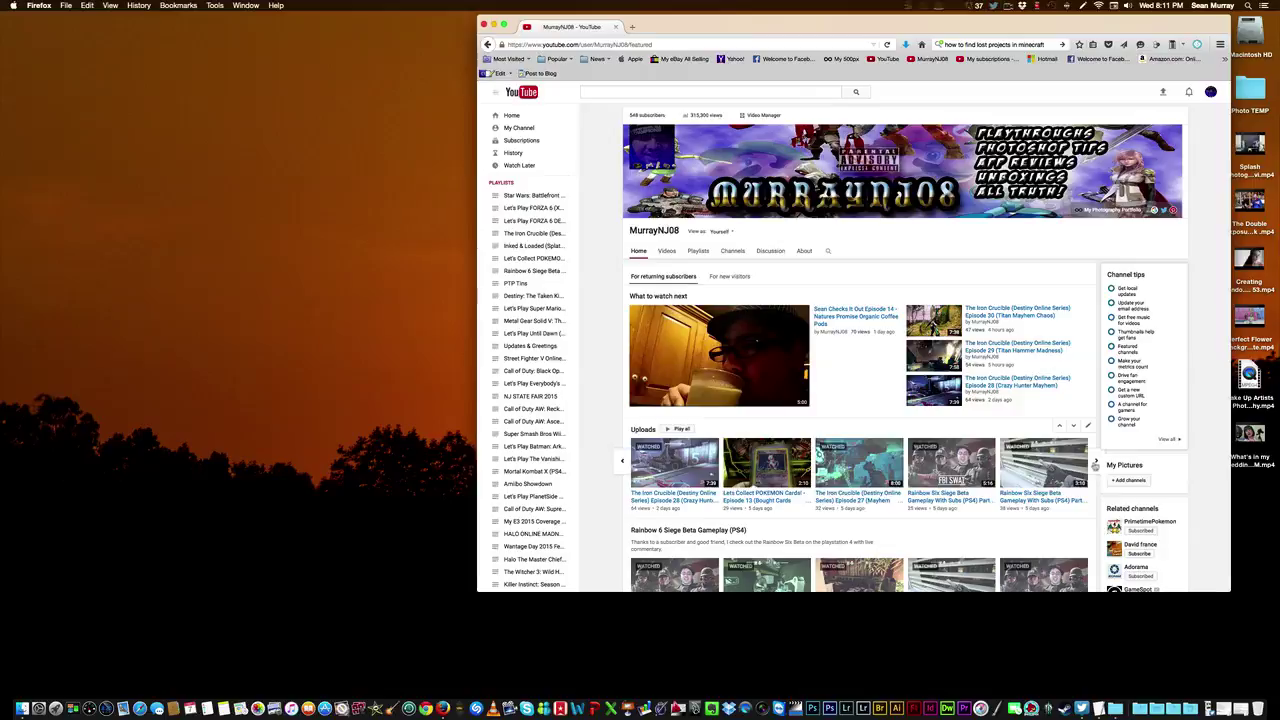
pyautogui.click(1095, 463)
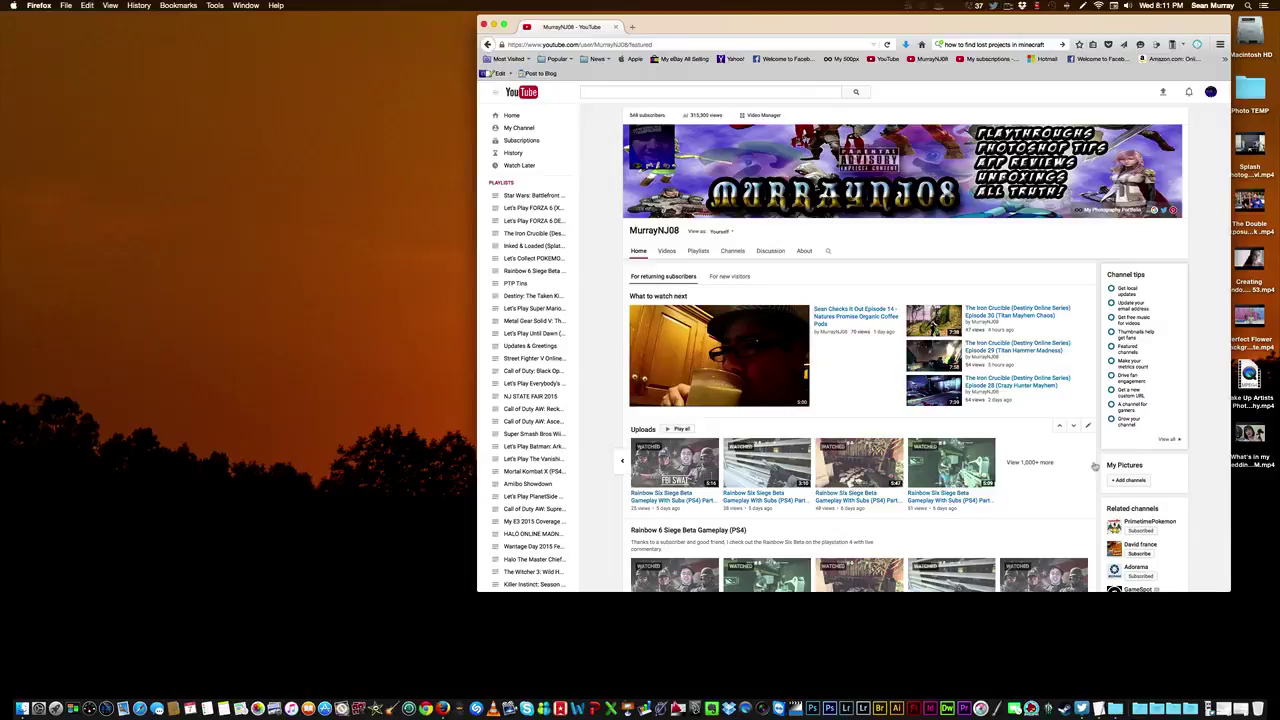
# Open the channel's Videos tab from the Uploads heading on the Home tab.
pyautogui.click(643, 429)
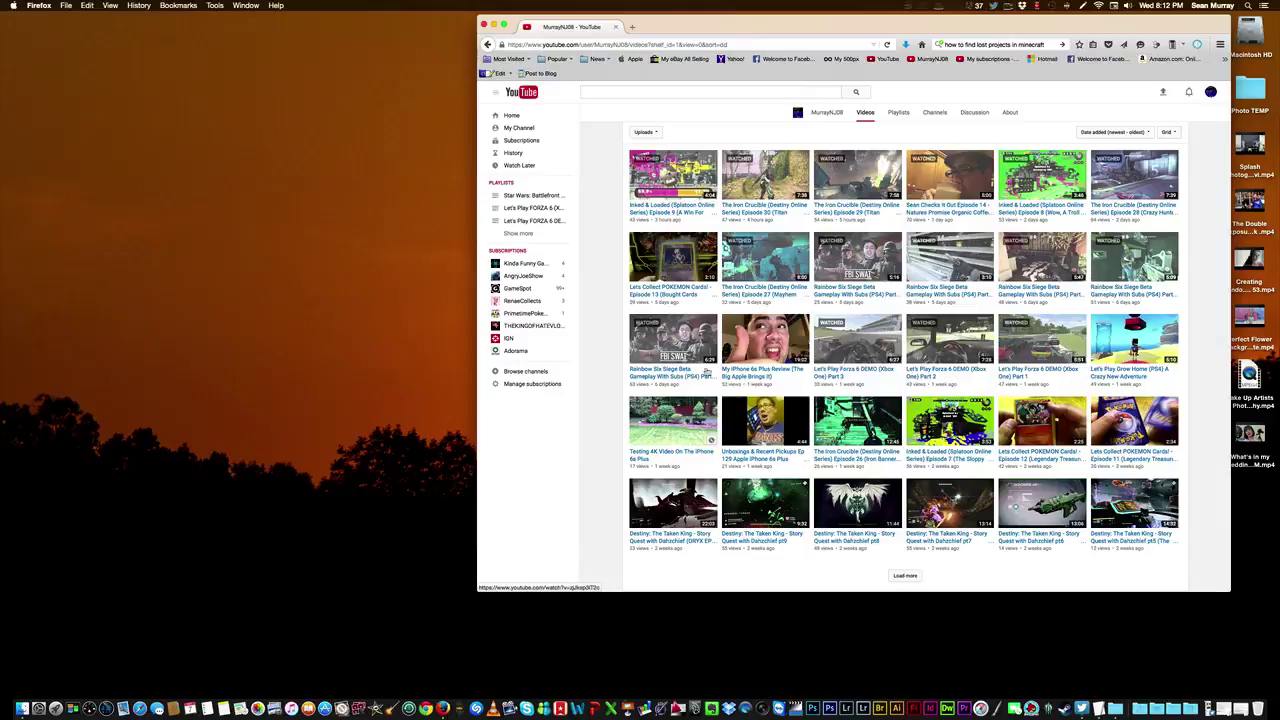
pyautogui.scroll(5, 911, 368)
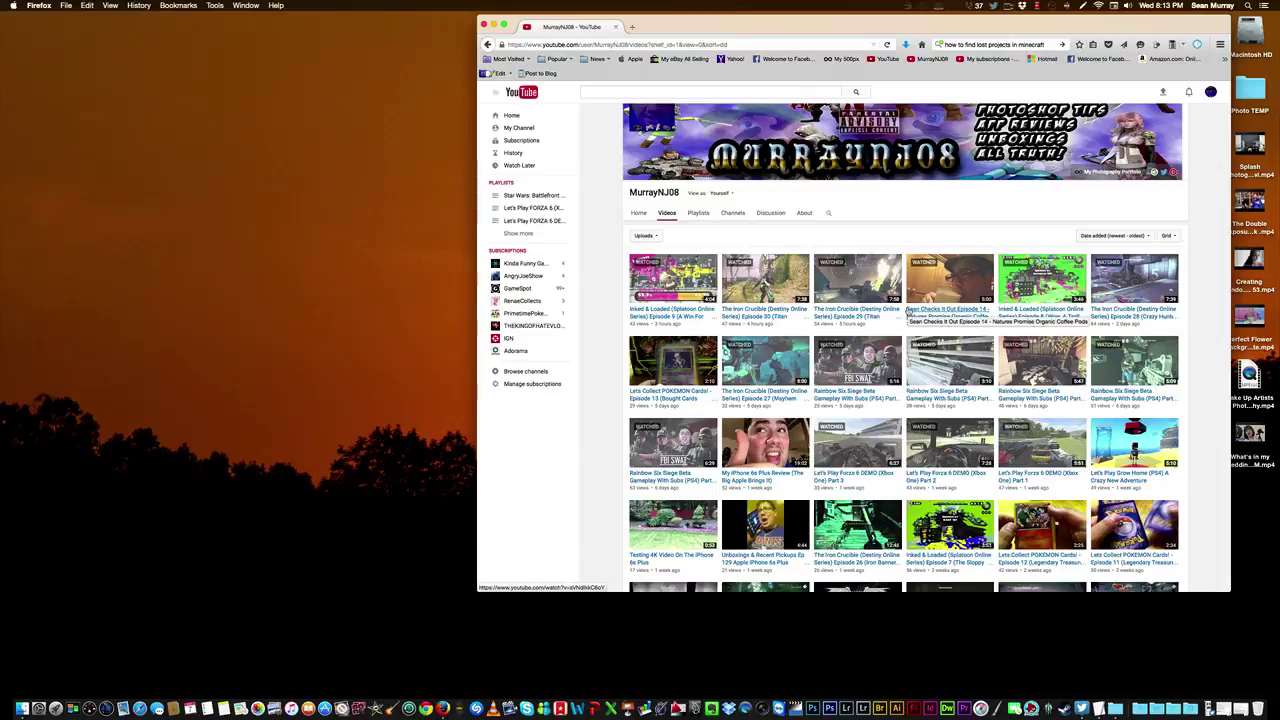
pyautogui.scroll(-5, 900, 400)
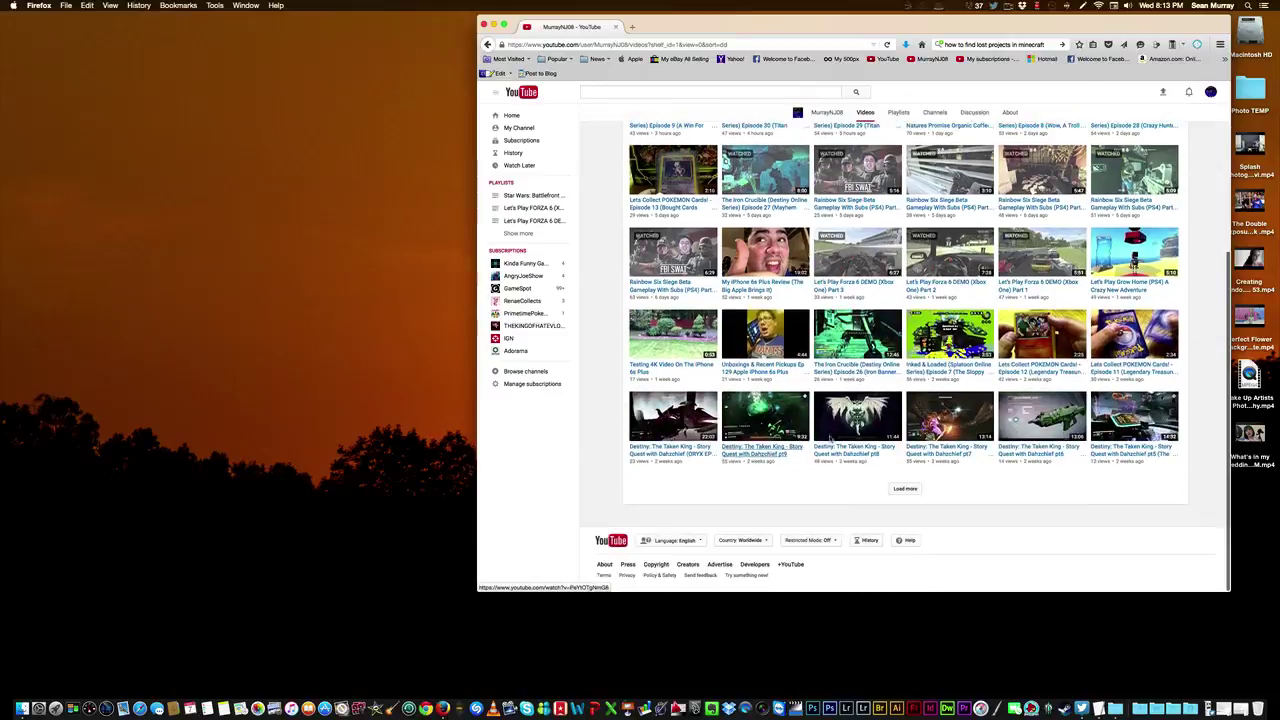
# Load more older uploads, such as Destiny and Super Mario Maker videos, into the Videos grid.
pyautogui.click(905, 487)
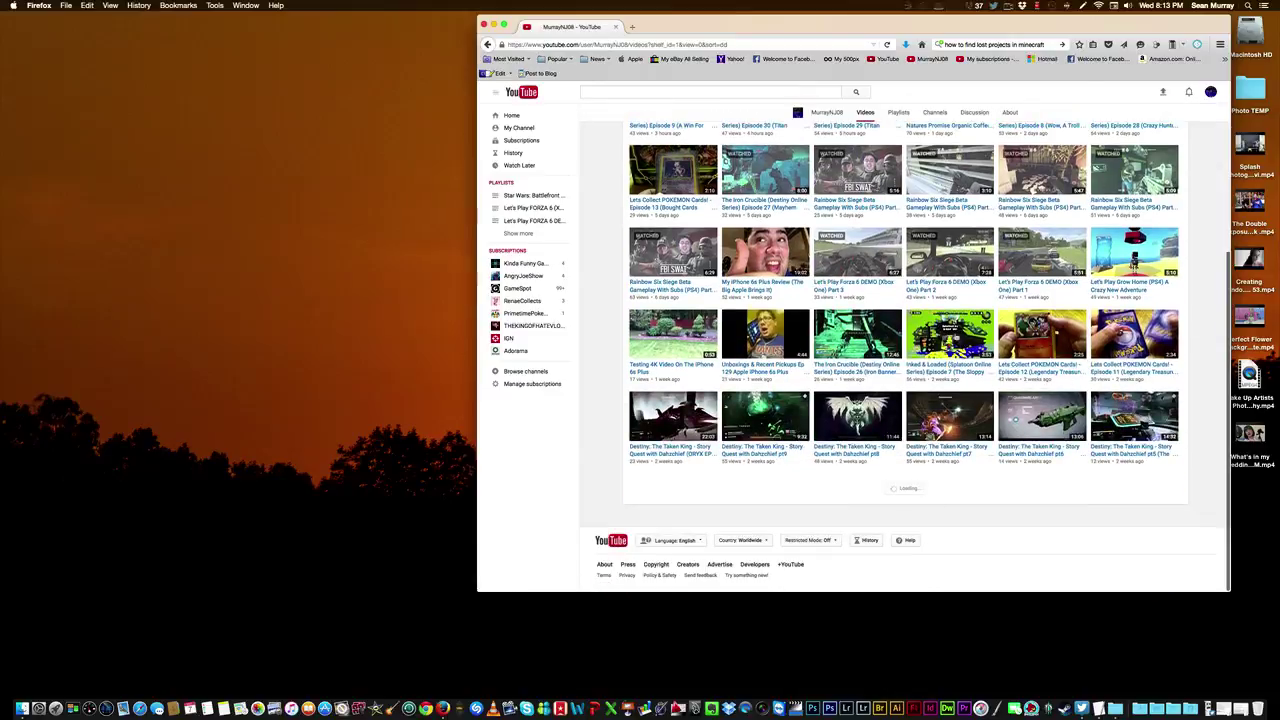
pyautogui.scroll(-5, 1010, 380)
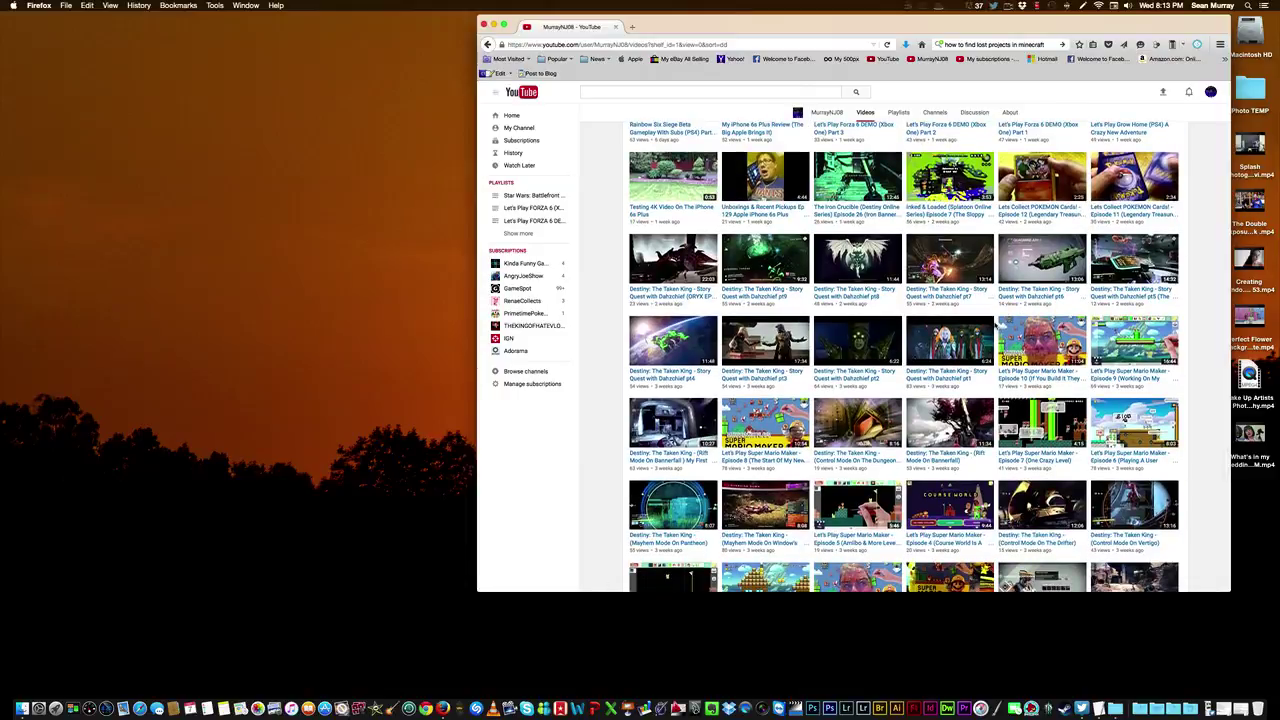
pyautogui.scroll(-2, 998, 330)
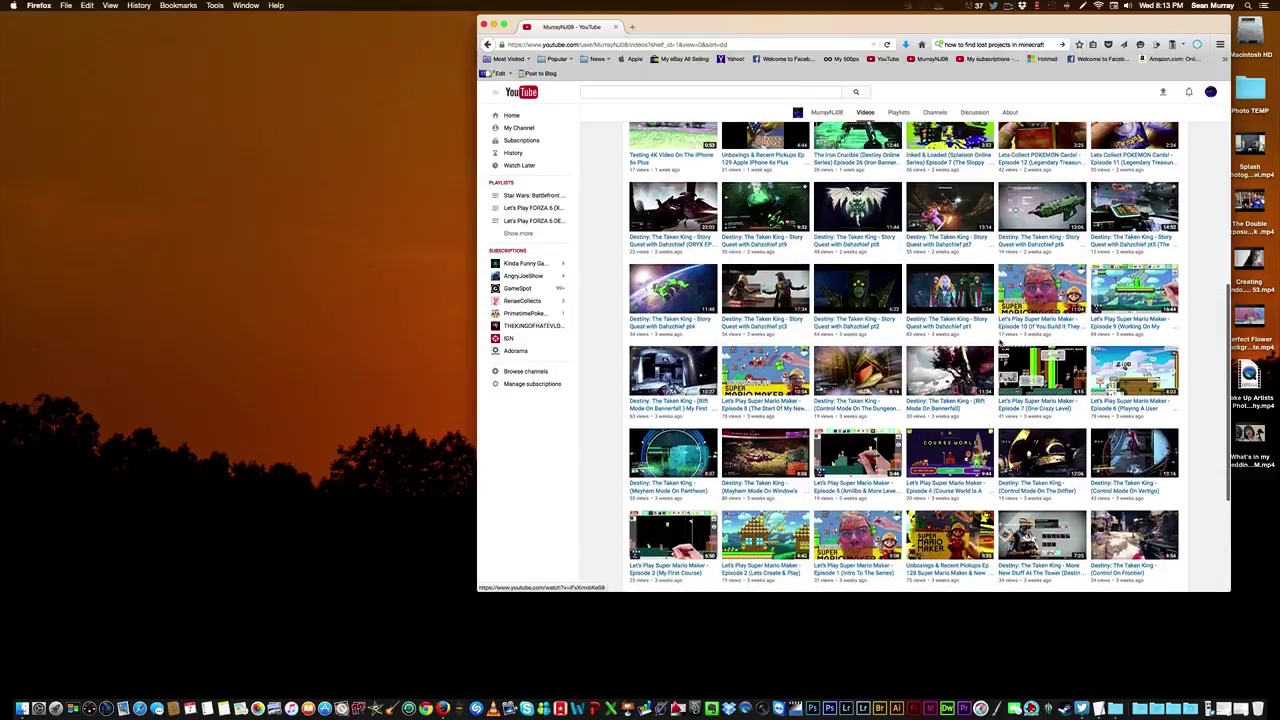
pyautogui.scroll(-2, 998, 290)
pyautogui.scroll(-4, 952, 288)
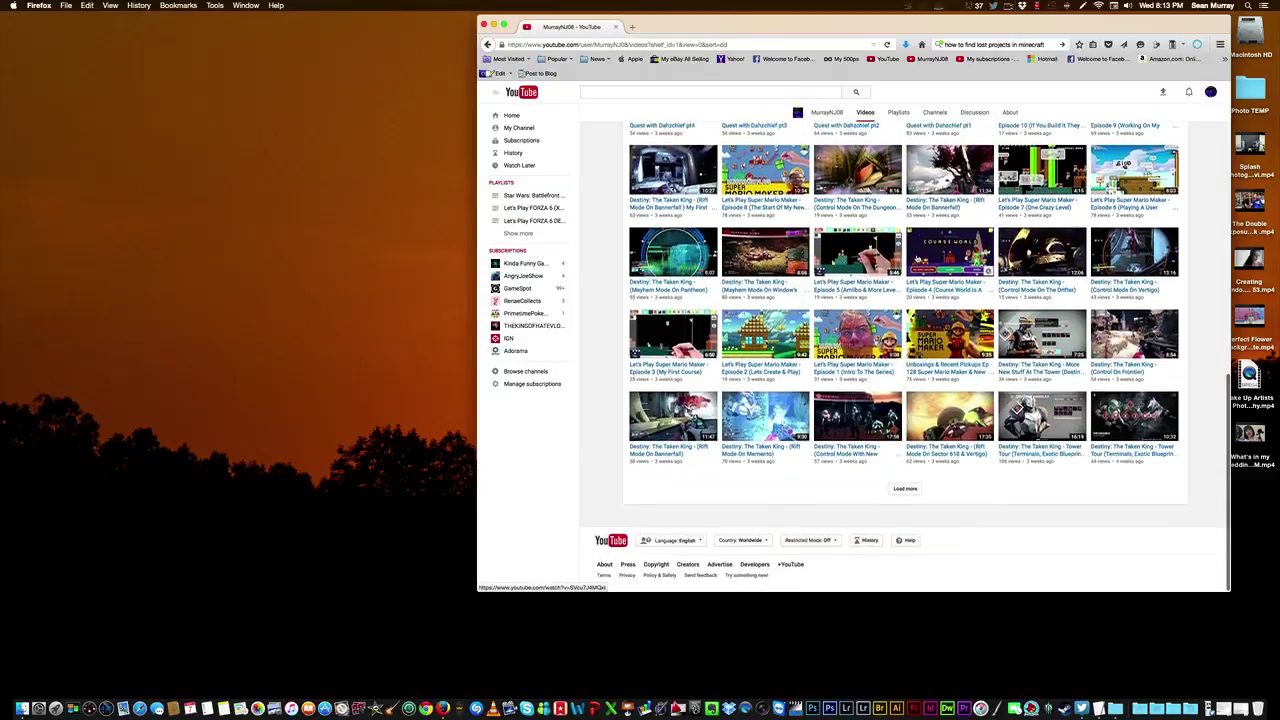
pyautogui.scroll(8, 895, 270)
pyautogui.scroll(8, 895, 253)
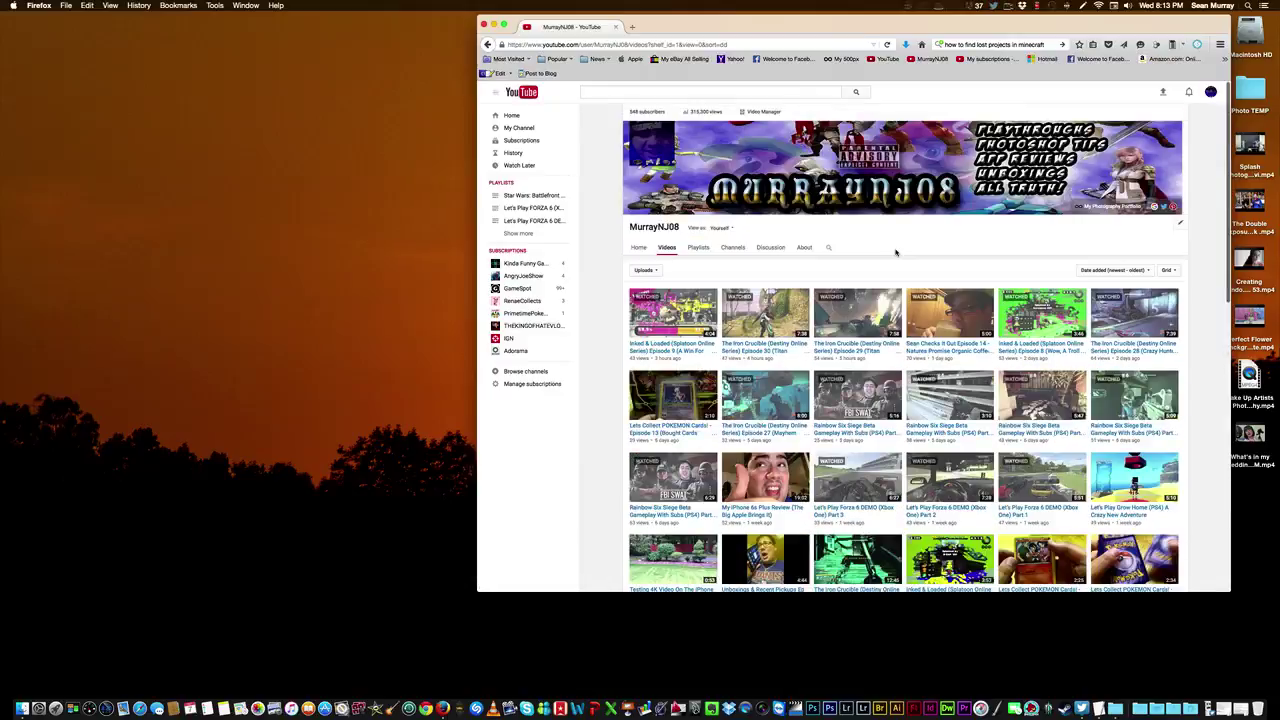